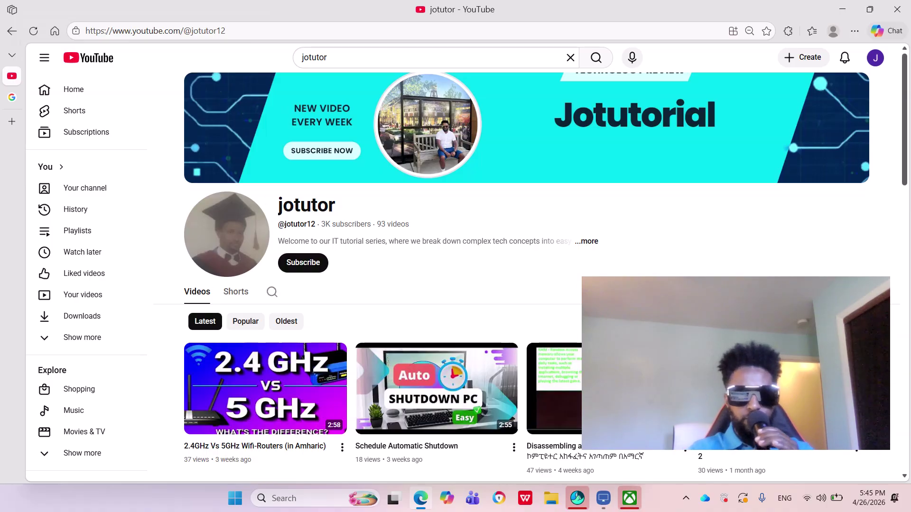
Step: Search Google for "google gemini" and open the Google Gemini site from the results
left_click(12, 97)
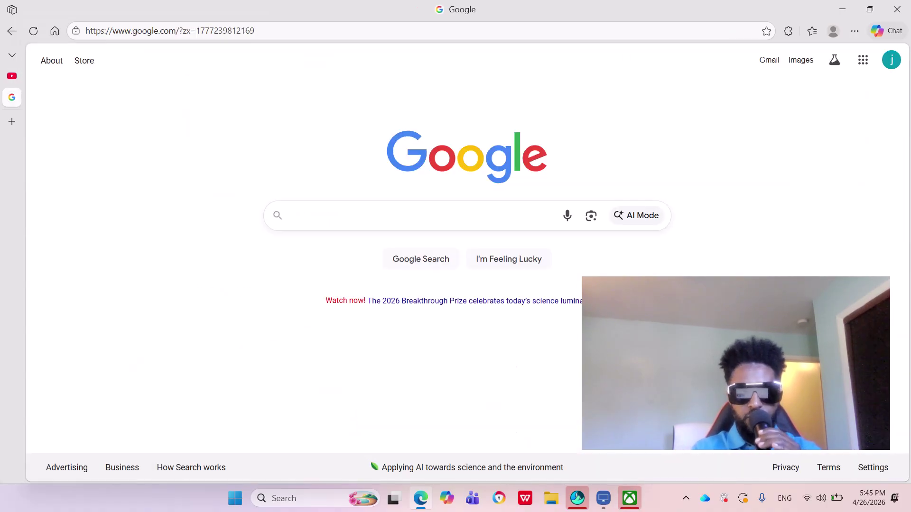
type("g")
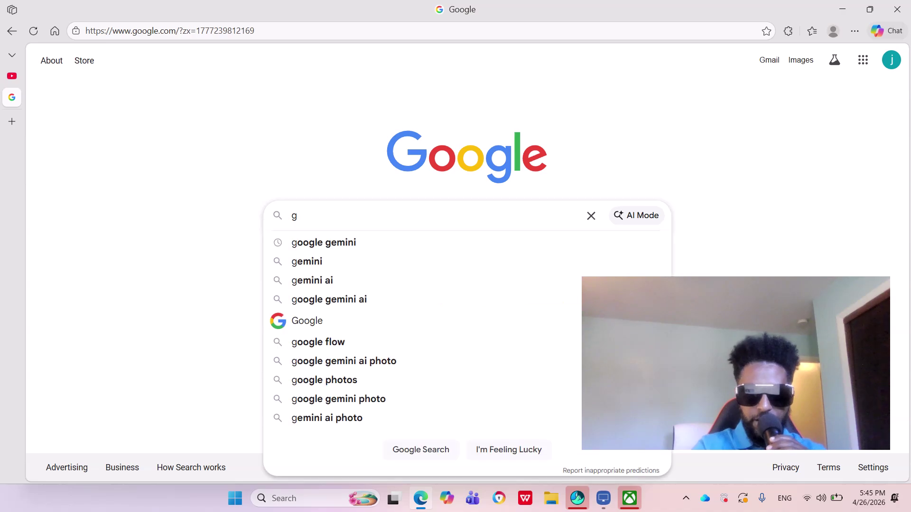
type("oogle")
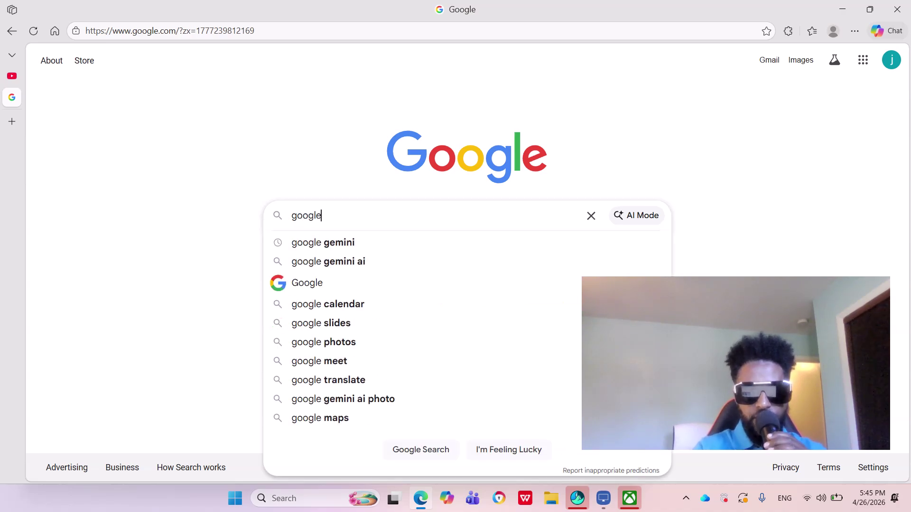
left_click(323, 243)
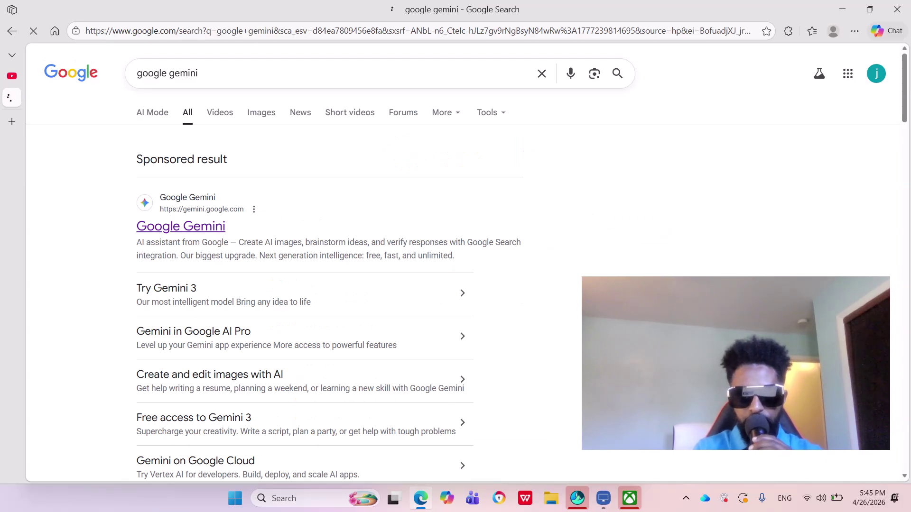
left_click(181, 226)
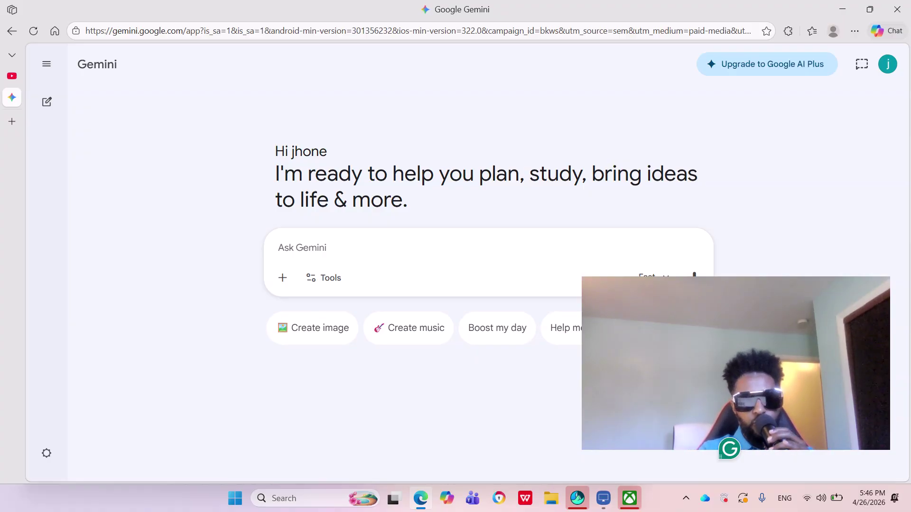
Step: Try the Dark theme in Gemini's settings, and switch the theme back to System
left_click(46, 64)
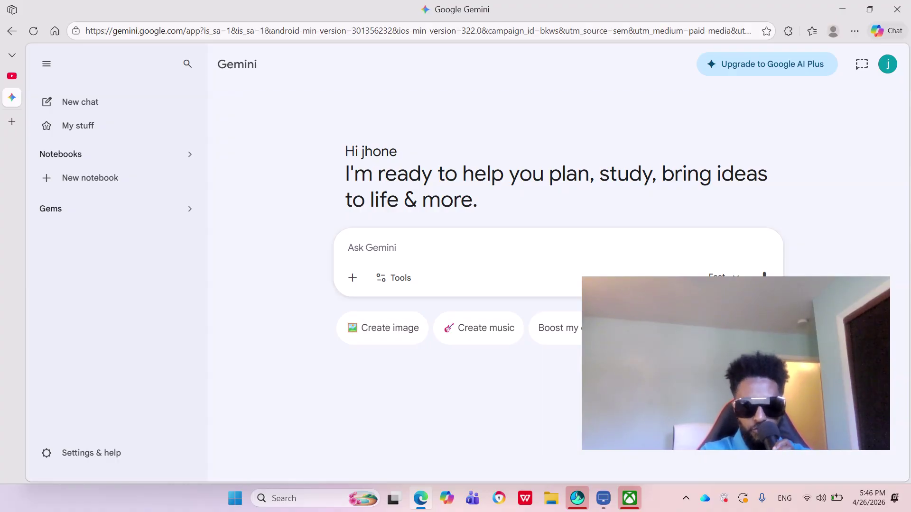
left_click(80, 453)
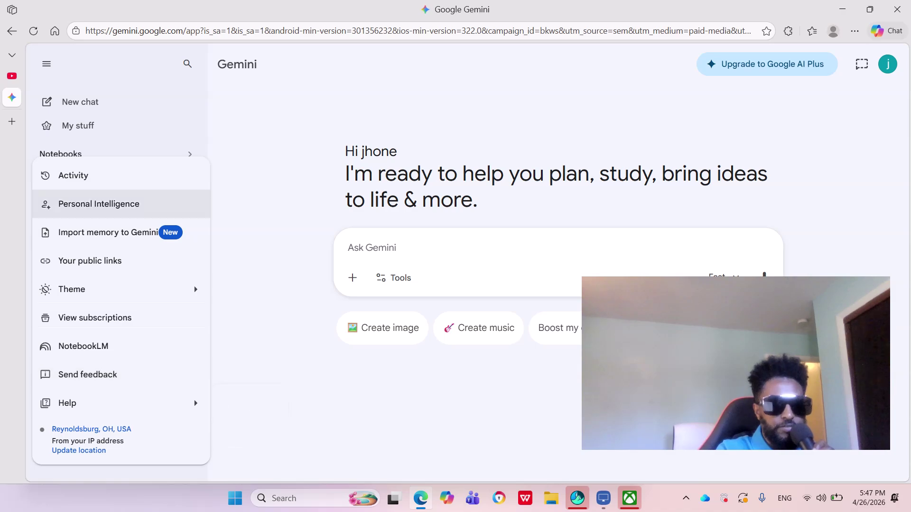
mouse_move(121, 403)
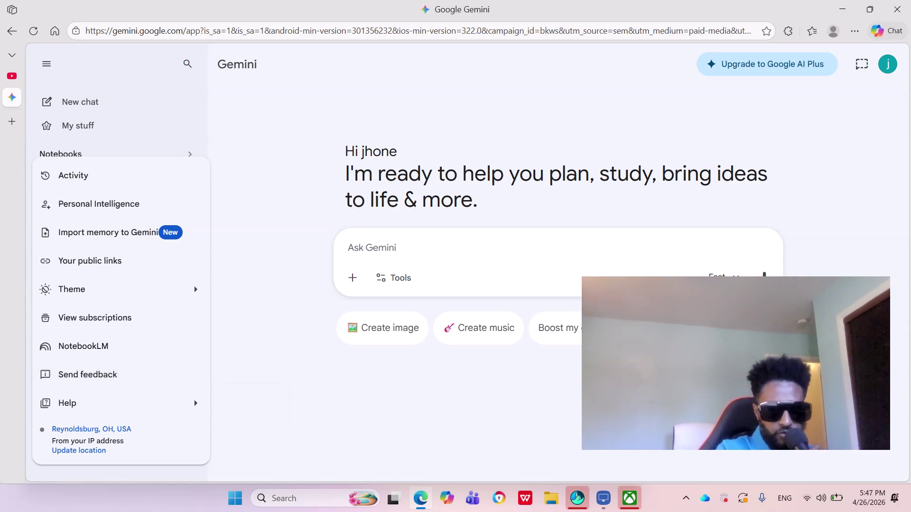
mouse_move(121, 289)
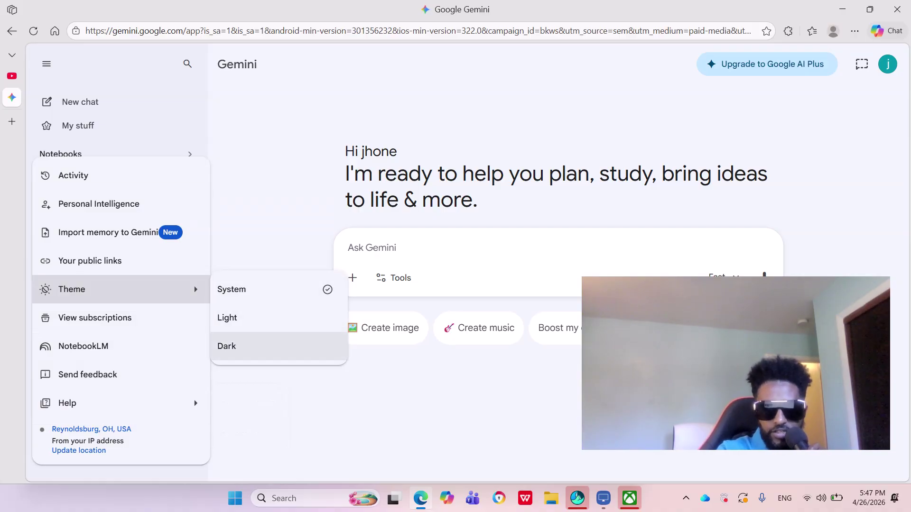
left_click(256, 346)
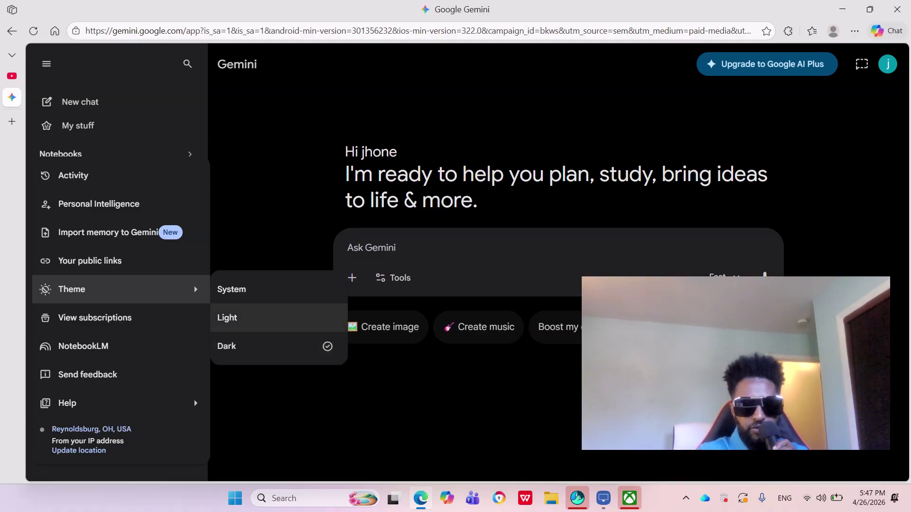
left_click(256, 289)
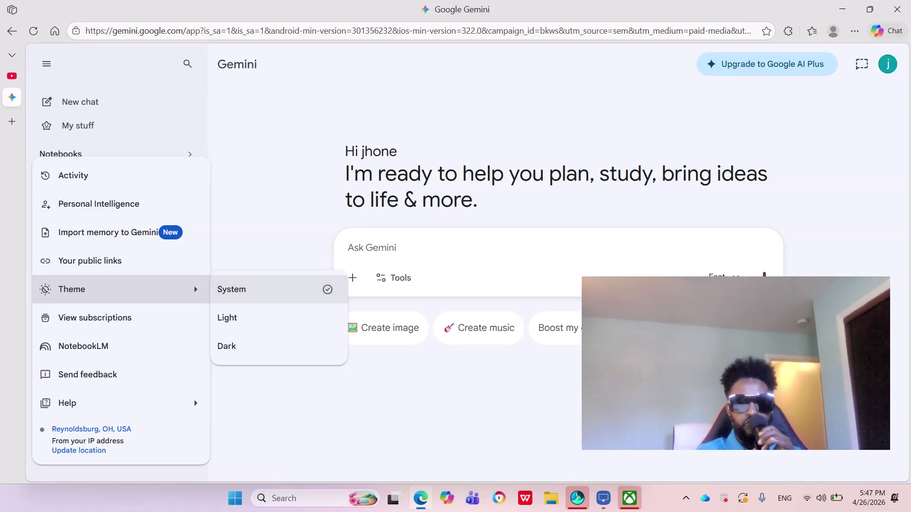
left_click(408, 380)
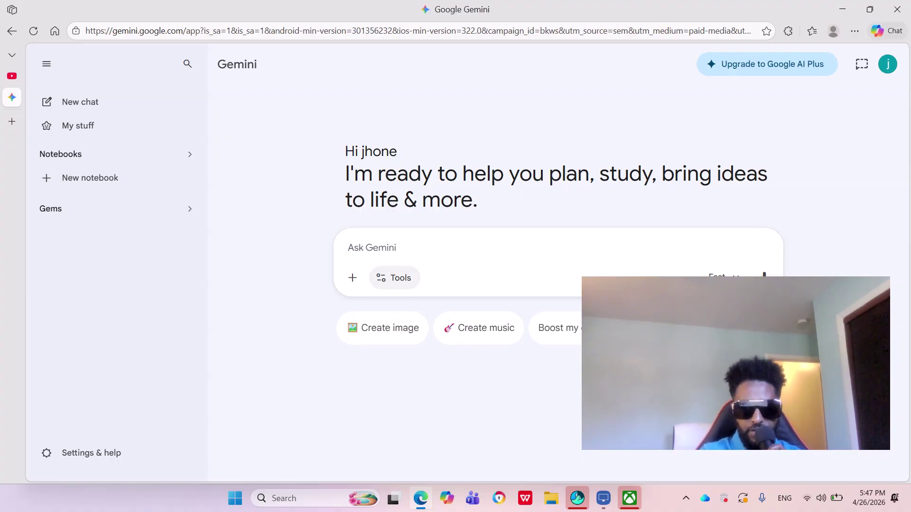
Step: Examine the tools offered for the prompt and the prompt box's options in a smaller browser window
left_click(394, 278)
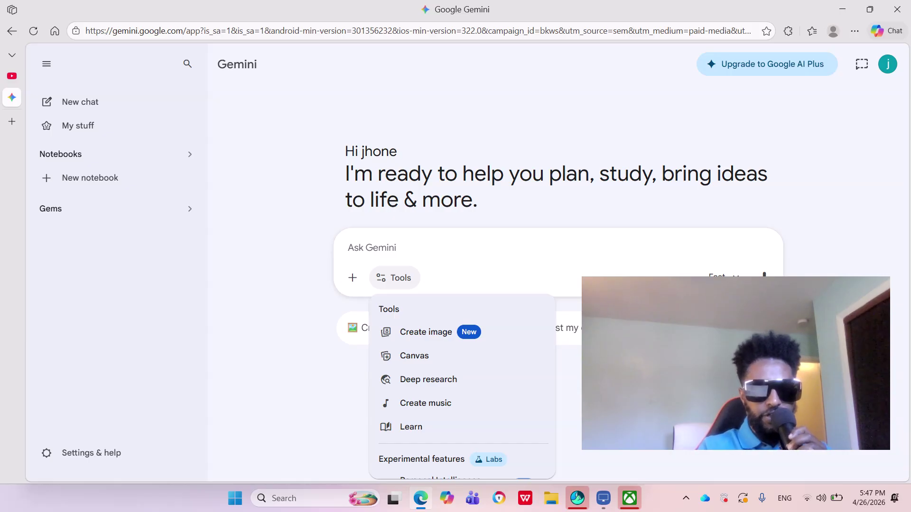
key("Escape")
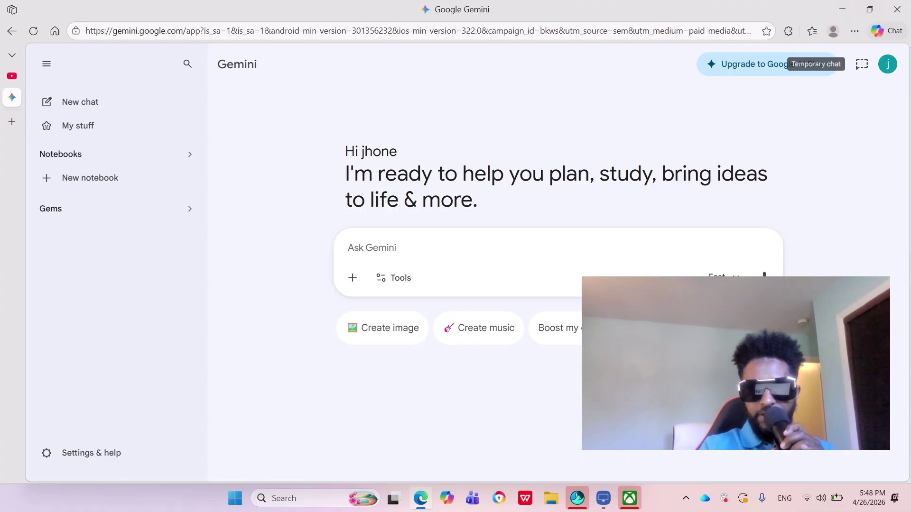
left_click(869, 10)
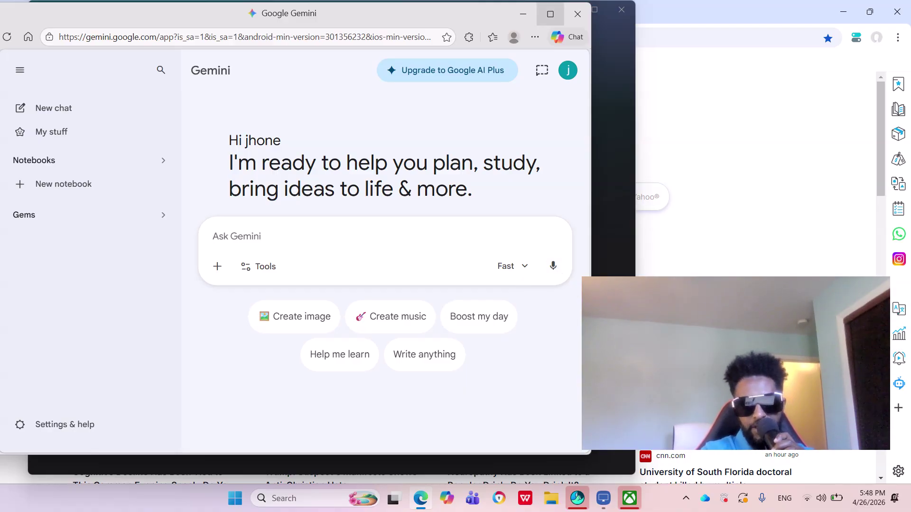
left_click(551, 14)
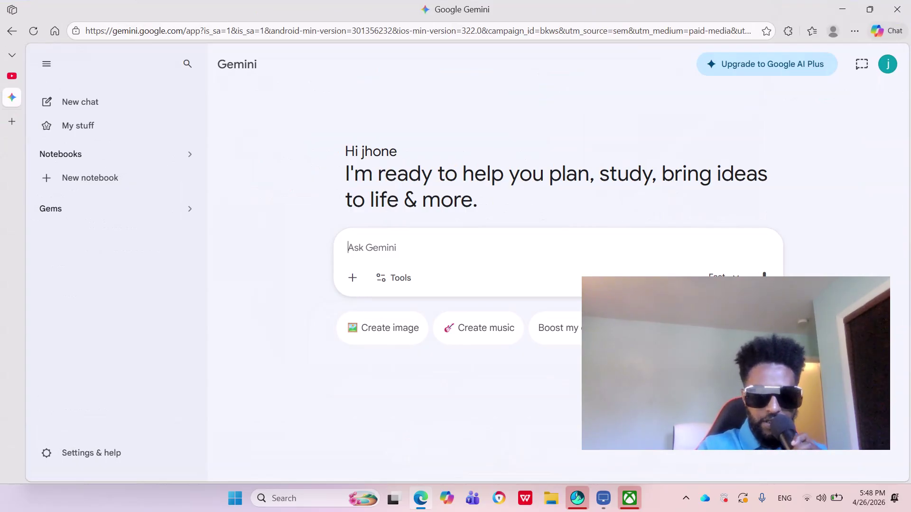
Step: Submit the prompt "tell me about ethiopia in four pharagraphs?" to Gemini and keep the browser window maximized
type("tell ")
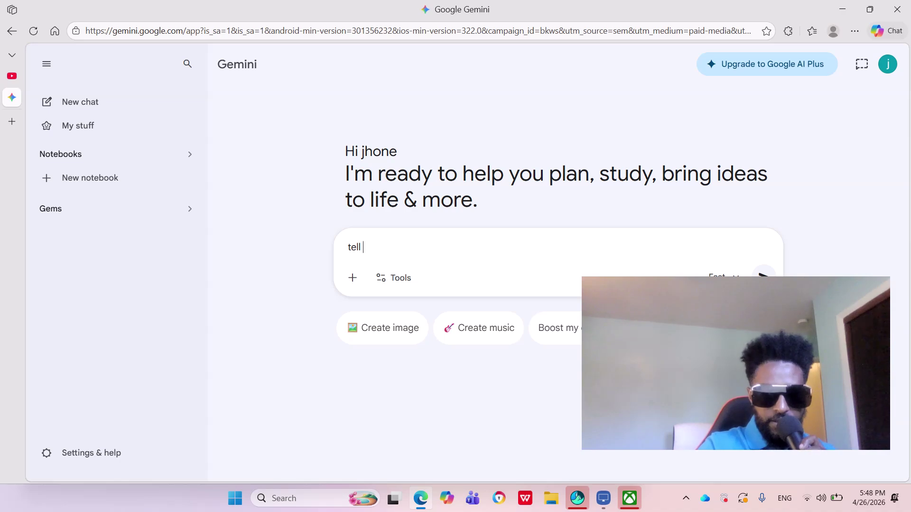
type("me ab")
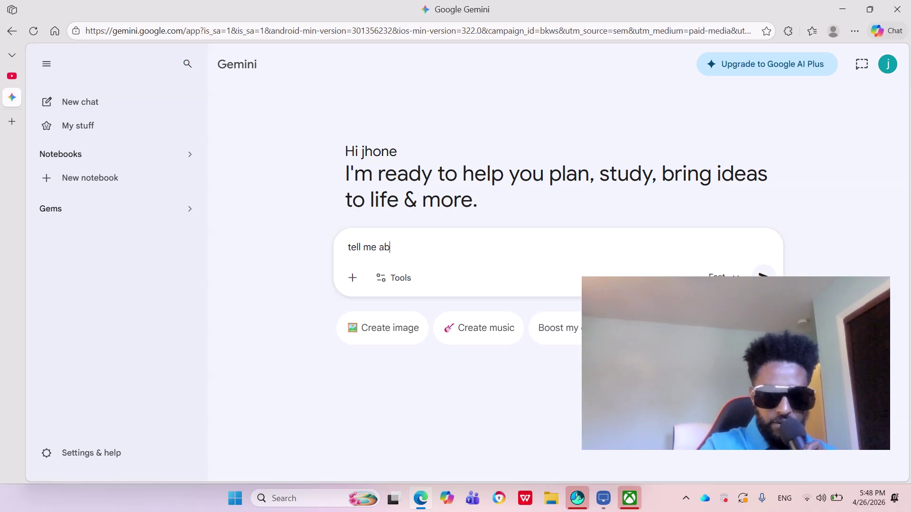
type("out e")
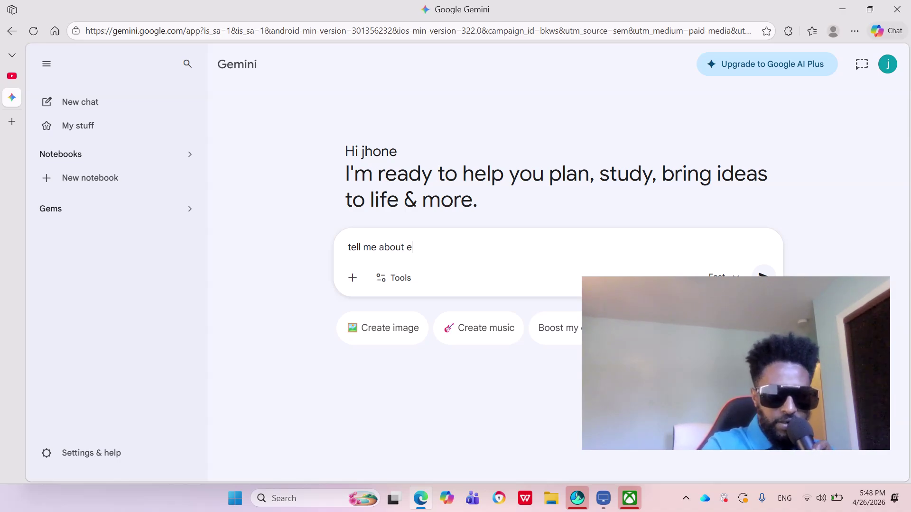
type("thiopi")
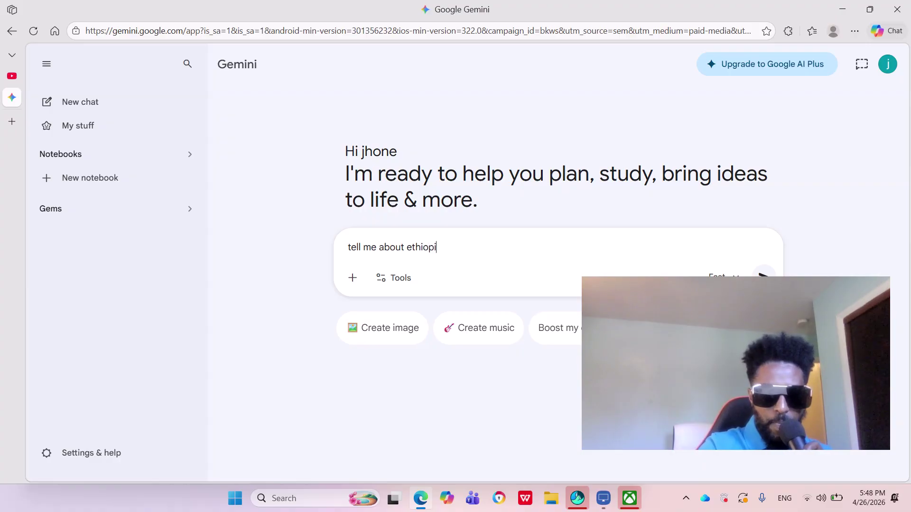
type("a in")
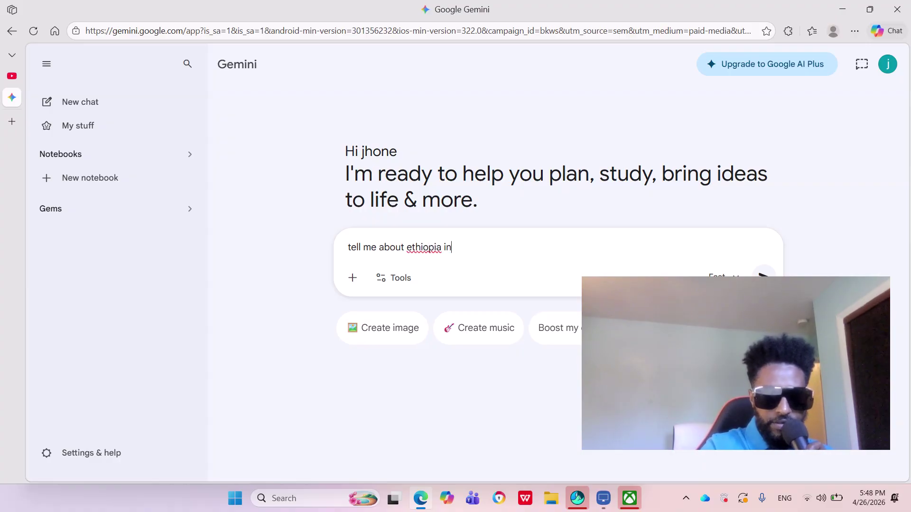
type(" fou")
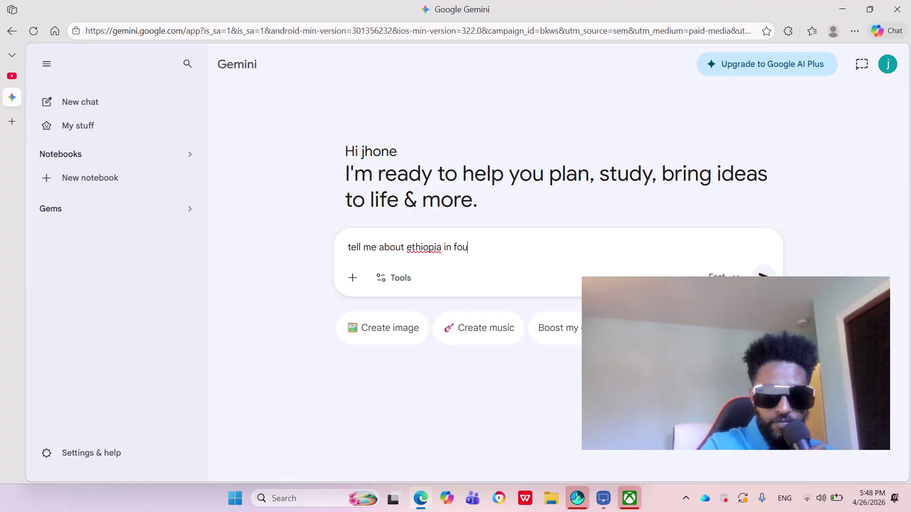
type("r pha")
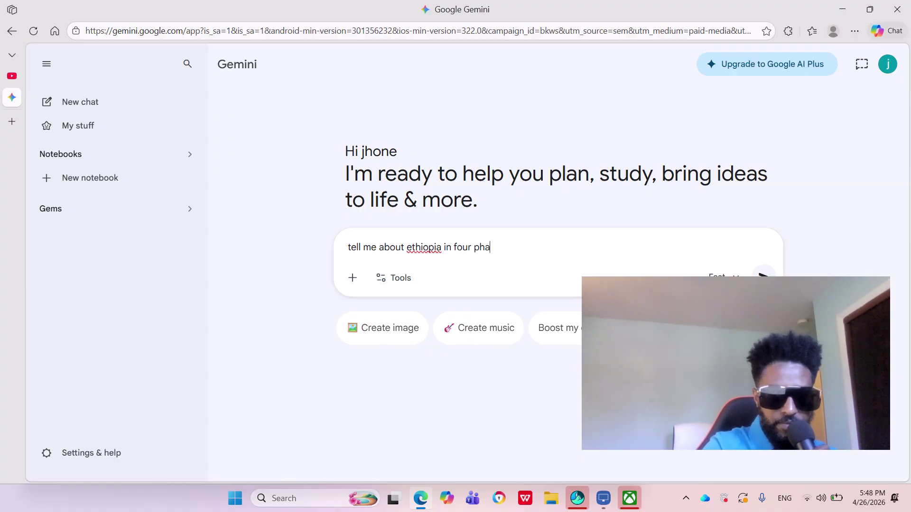
type("ragra")
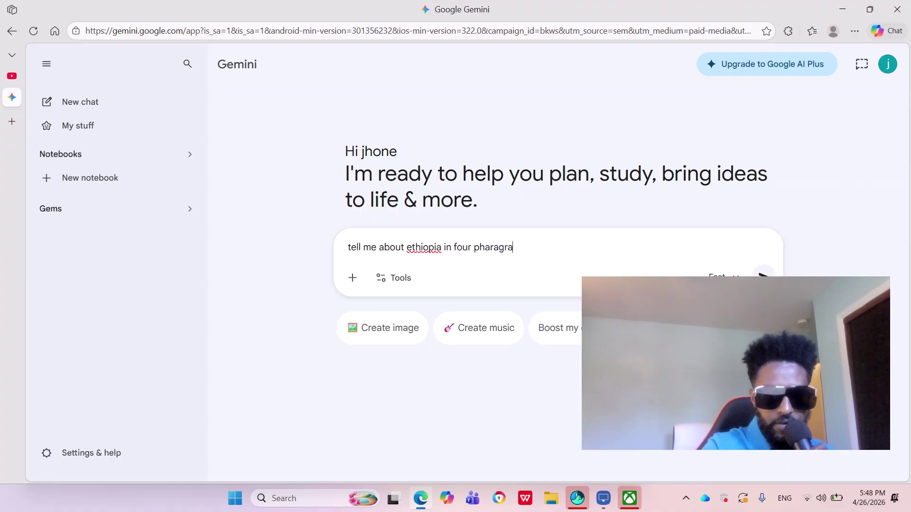
type("phs")
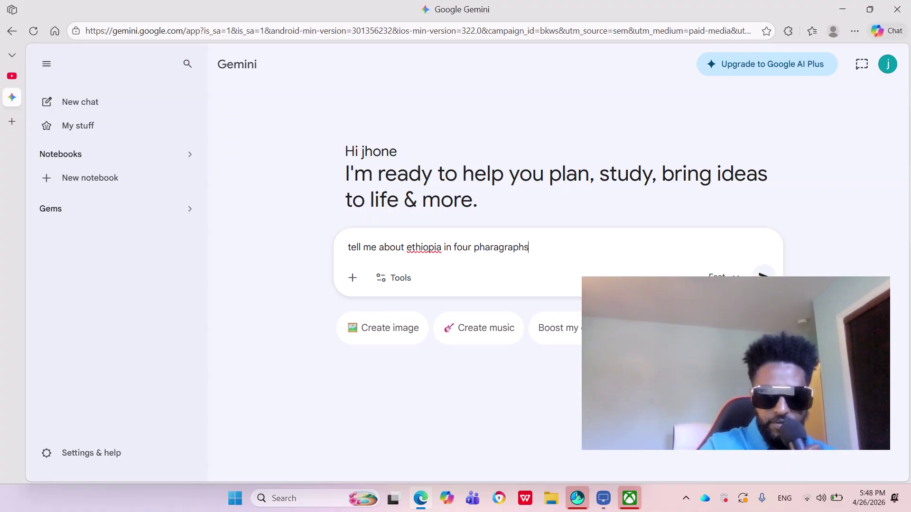
type("?")
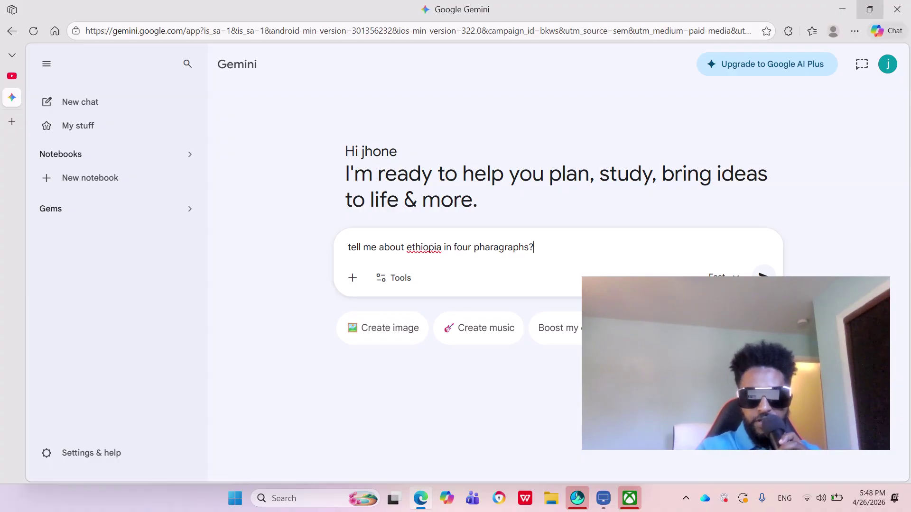
left_click(870, 9)
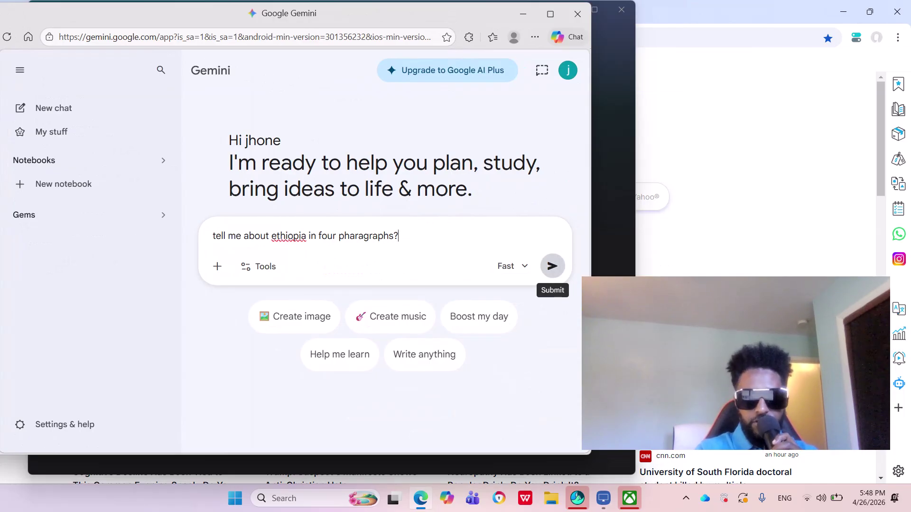
left_click(552, 266)
left_click(551, 14)
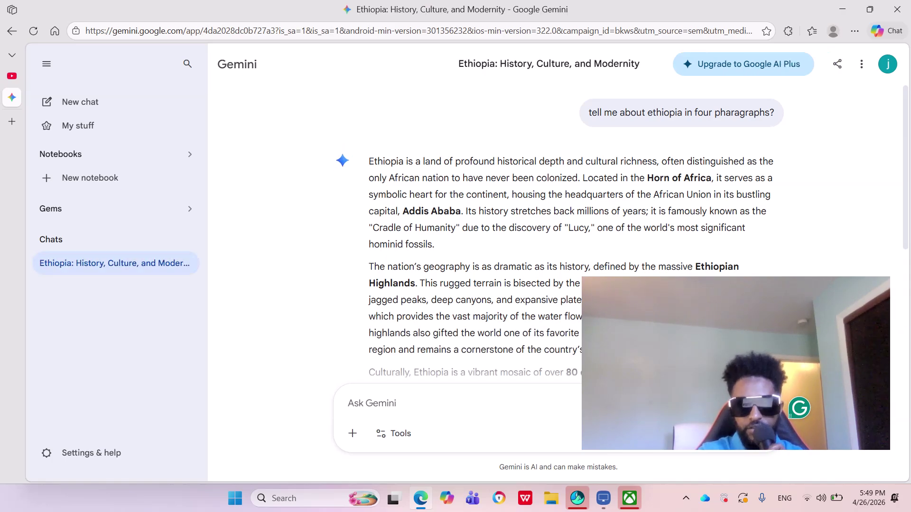
Step: Copy Gemini's complete response about Ethiopia
scroll(475, 232, "down", 5)
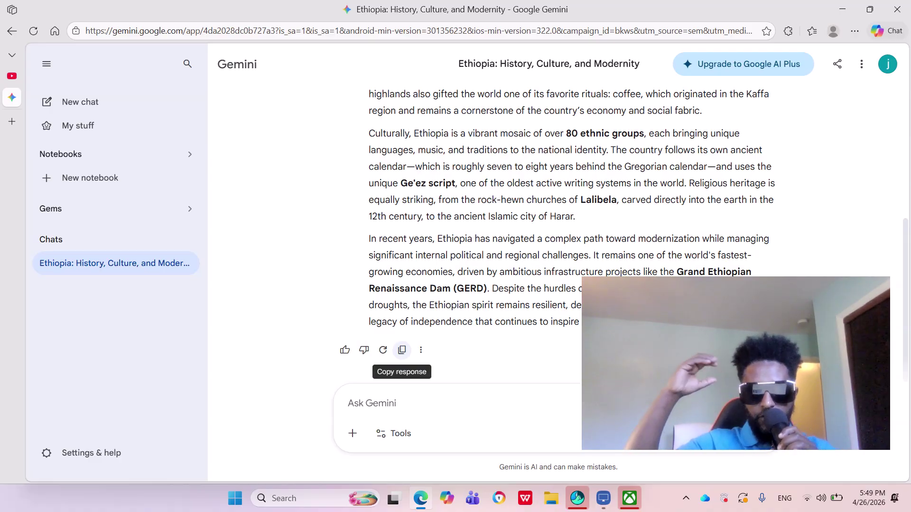
left_click(402, 350)
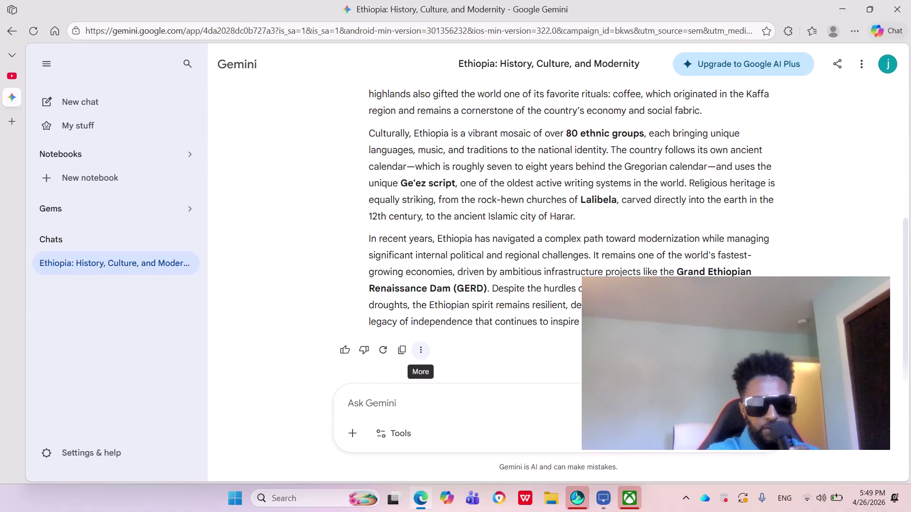
Step: Listen to the Ethiopia response read aloud, pause the playback, and review the response's other options
left_click(421, 350)
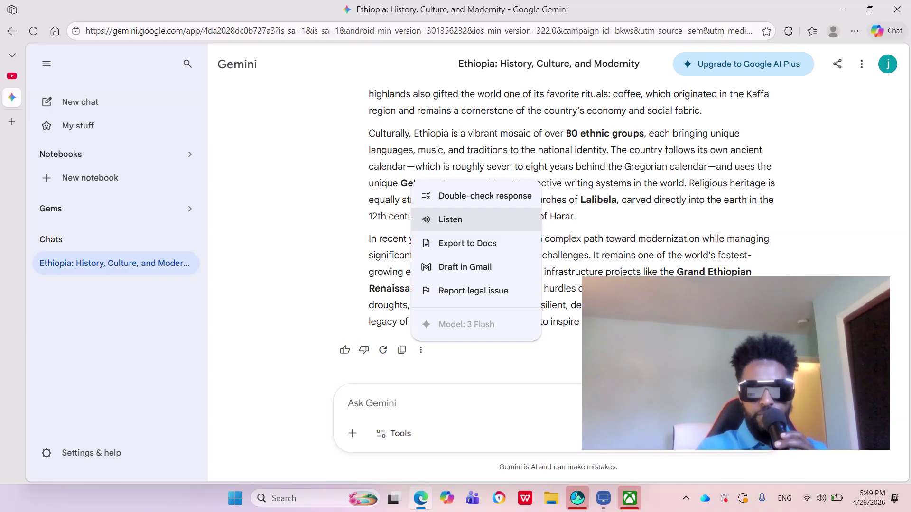
left_click(450, 219)
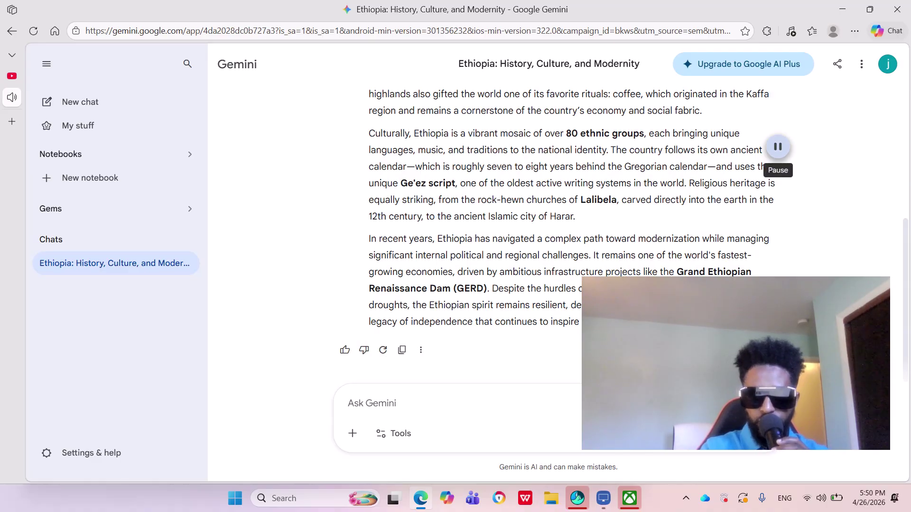
left_click(778, 147)
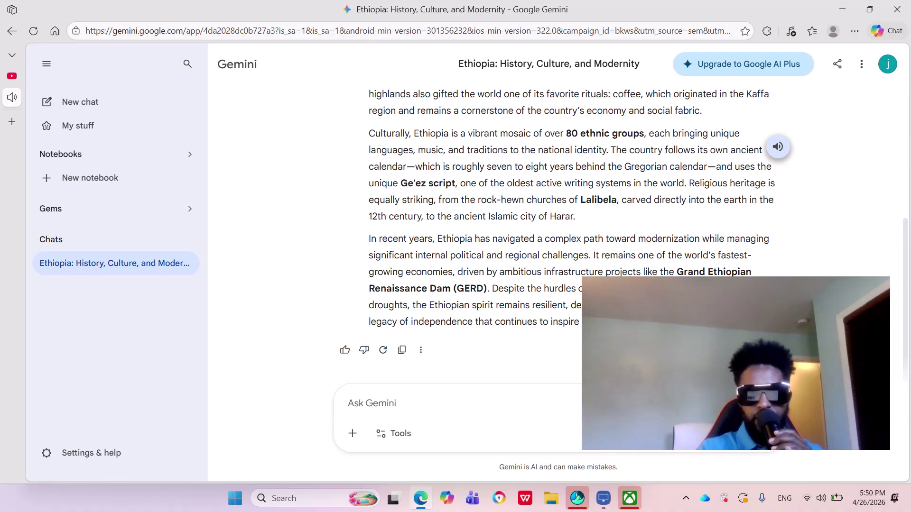
left_click(421, 349)
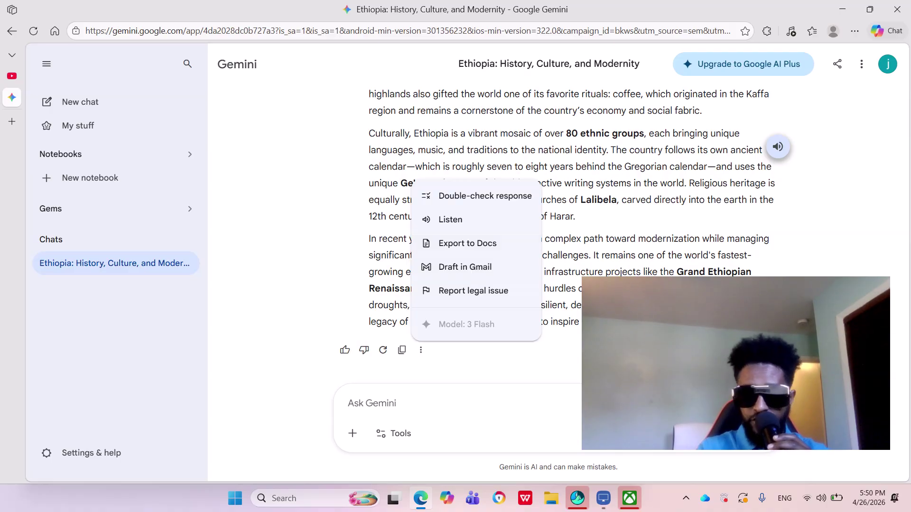
key("Escape")
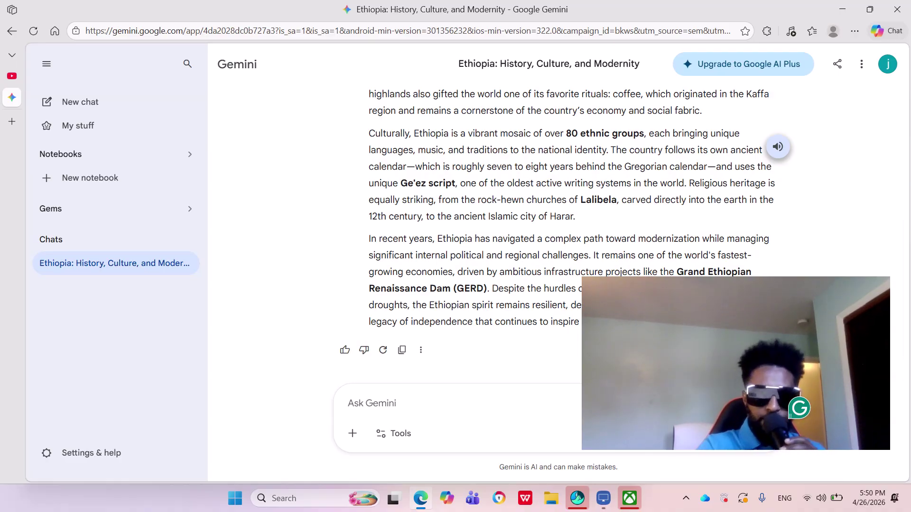
Step: Submit the follow-up prompt "translate in amharic" and read through the translated response to its end
type("tran")
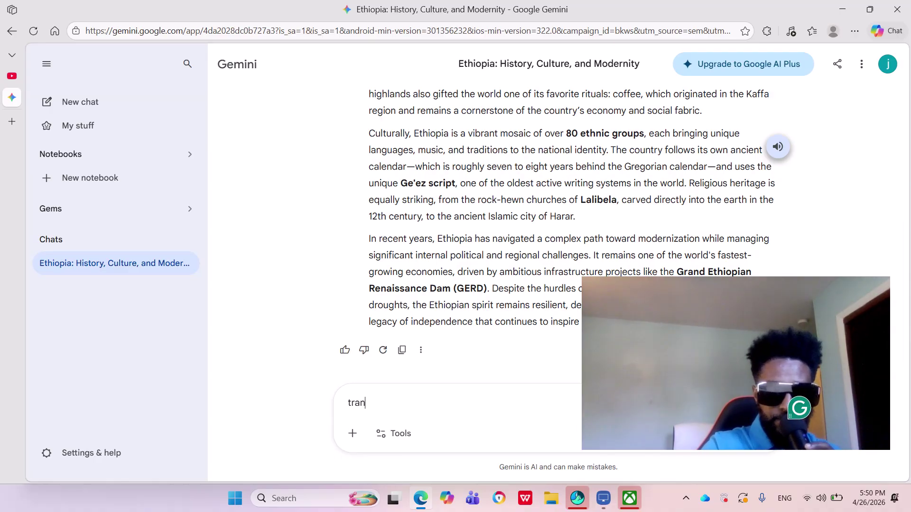
type("slat")
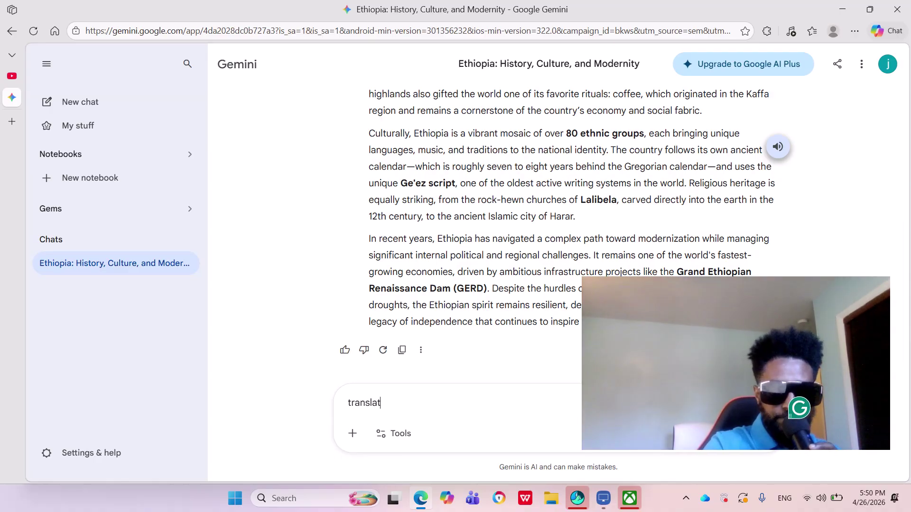
type("e in a")
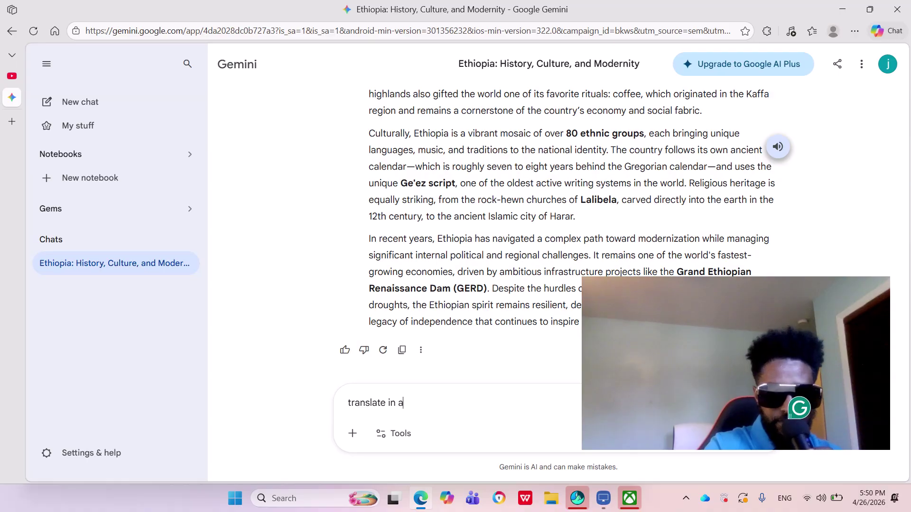
type("mhat")
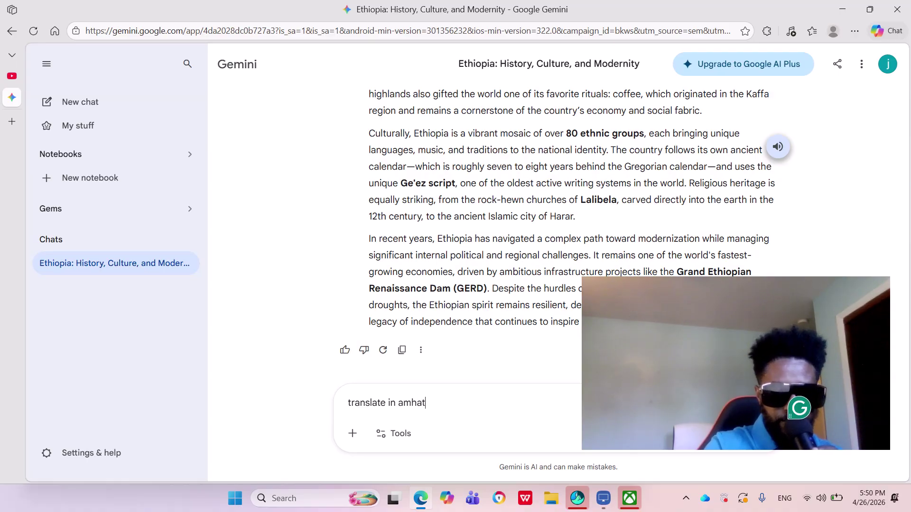
type("ric")
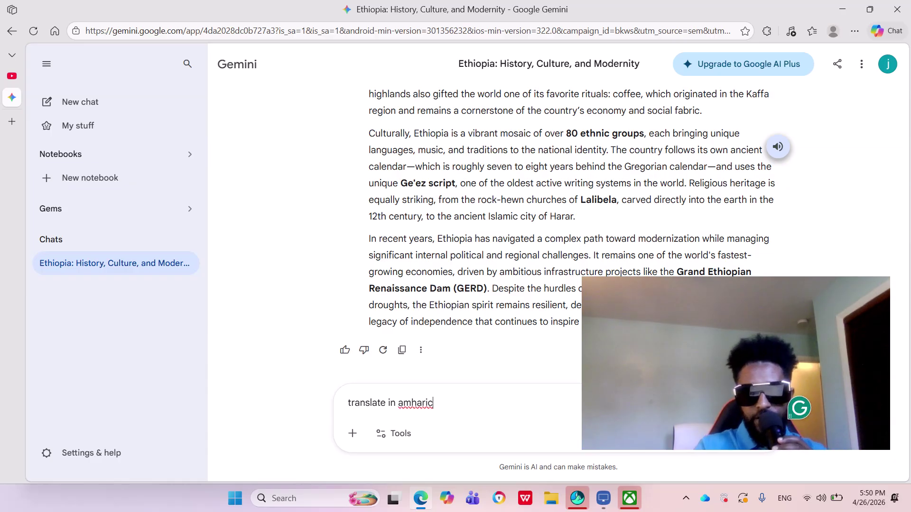
key("Return")
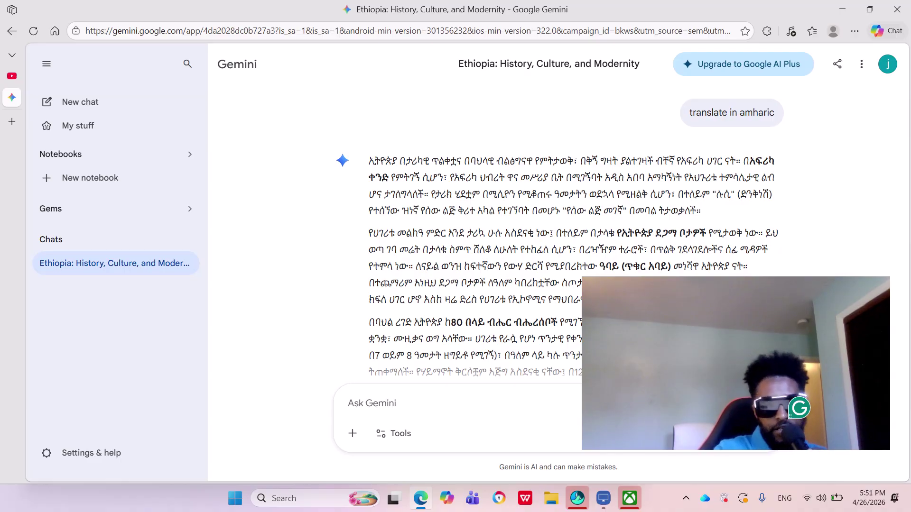
scroll(613, 231, "down", 1)
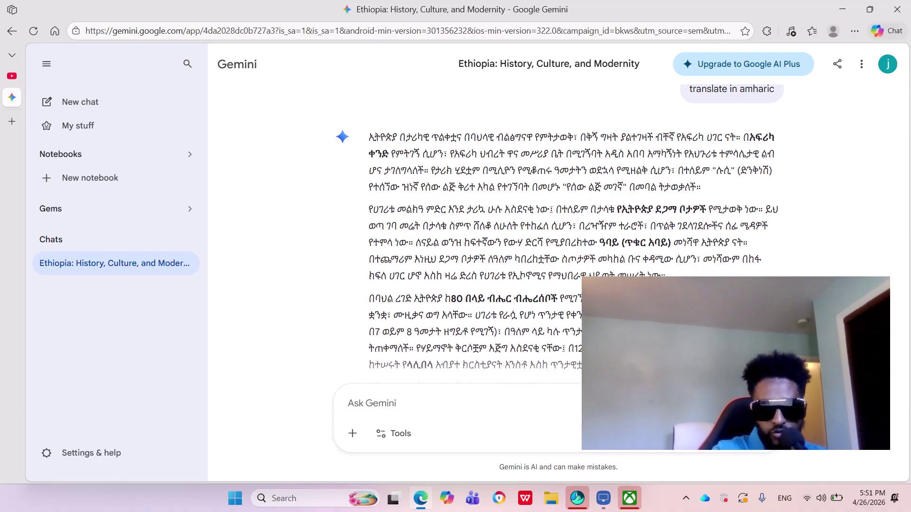
scroll(569, 214, "down", 2)
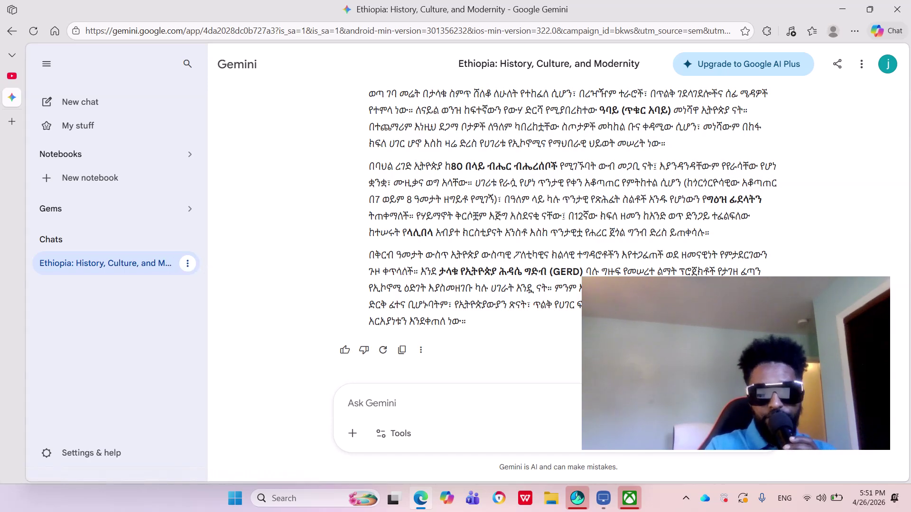
Step: Generate a shareable public link for the Ethiopia: History, Culture, and Modernity chat, review its sharing choices, and dismiss the link dialog
key("shift+F10")
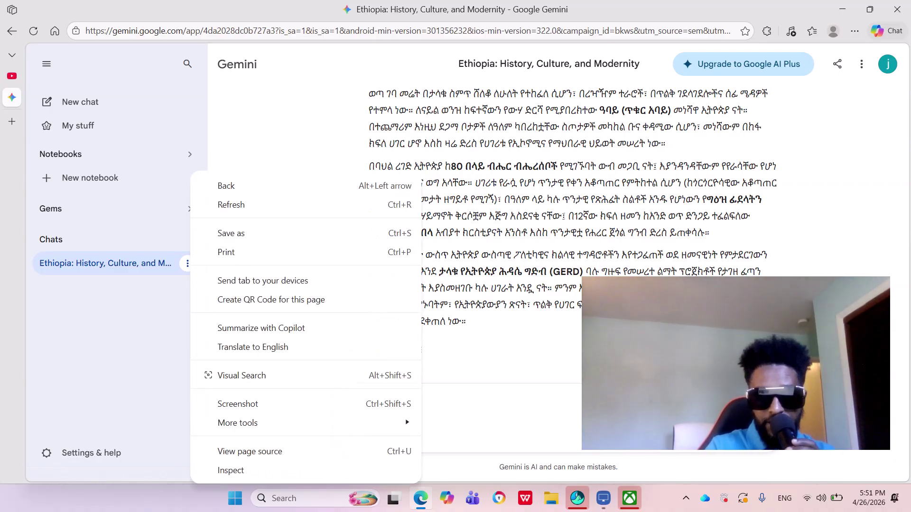
key("Escape")
left_click(188, 264)
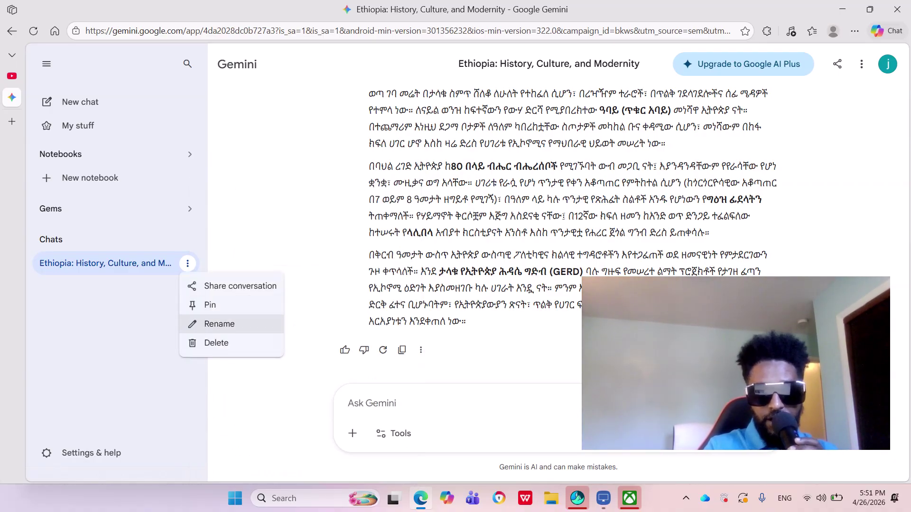
key("Up")
key("Up")
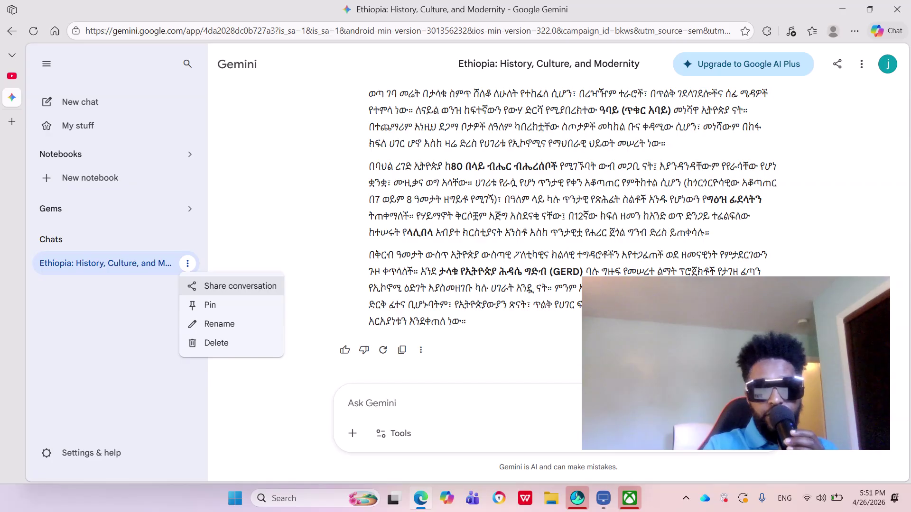
key("Return")
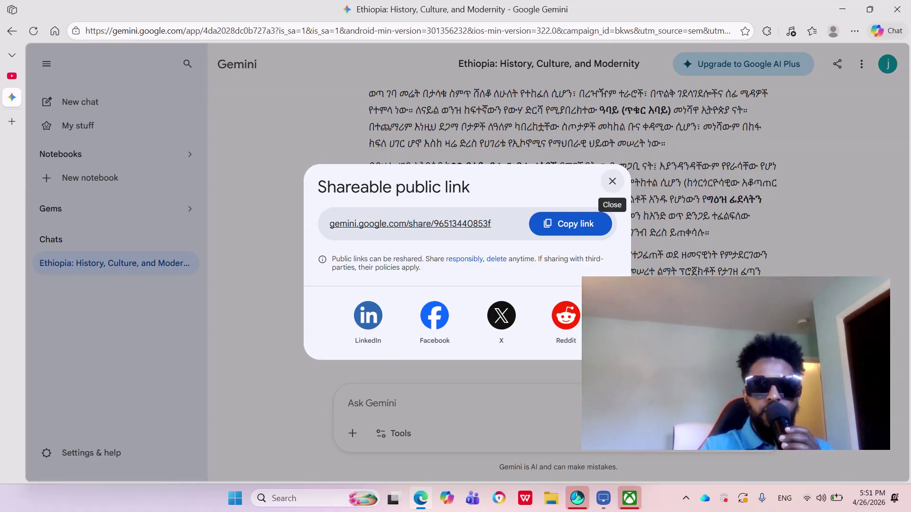
left_click(612, 181)
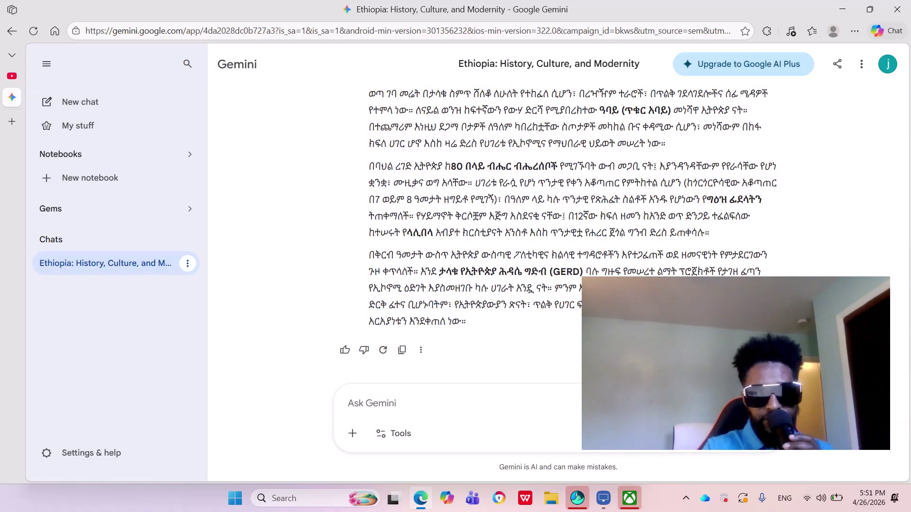
Step: Rename the Ethiopia: History, Culture, and Modernity chat as "Ethiopia"
left_click(187, 263)
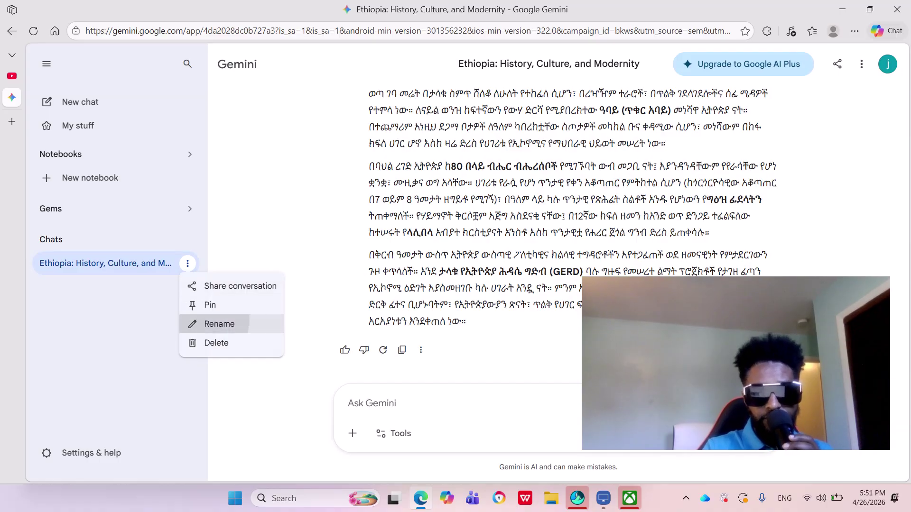
left_click(219, 324)
key("BackSpace")
key("BackSpace")
key("BackSpace")
key("BackSpace")
key("BackSpace")
key("BackSpace")
key("BackSpace")
key("BackSpace")
key("BackSpace")
key("BackSpace")
key("BackSpace")
key("BackSpace")
key("BackSpace")
key("BackSpace")
key("BackSpace")
key("BackSpace")
key("BackSpace")
key("BackSpace")
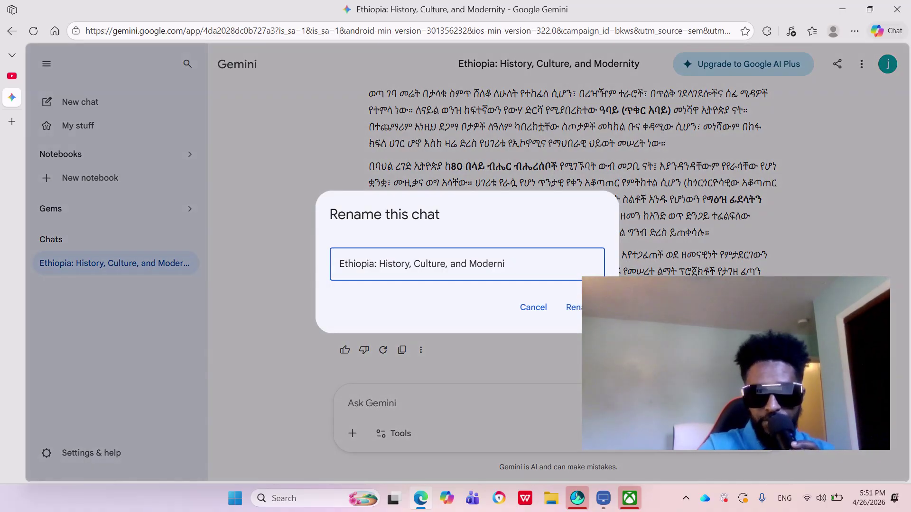
key("BackSpace")
key("BackSpace")
key("BackSpace")
key("BackSpace")
key("BackSpace")
key("BackSpace")
key("BackSpace")
key("BackSpace")
key("BackSpace")
key("BackSpace")
key("BackSpace")
key("BackSpace")
key("BackSpace")
key("BackSpace")
key("BackSpace")
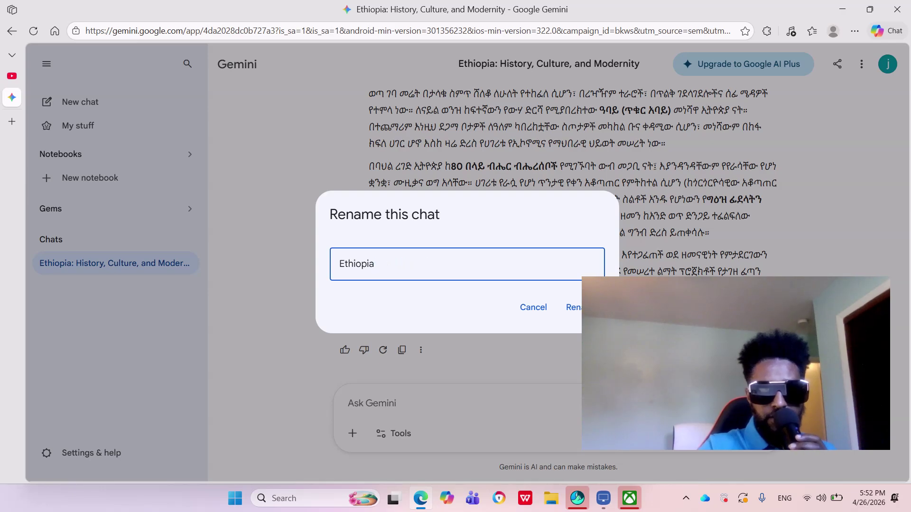
left_click(573, 308)
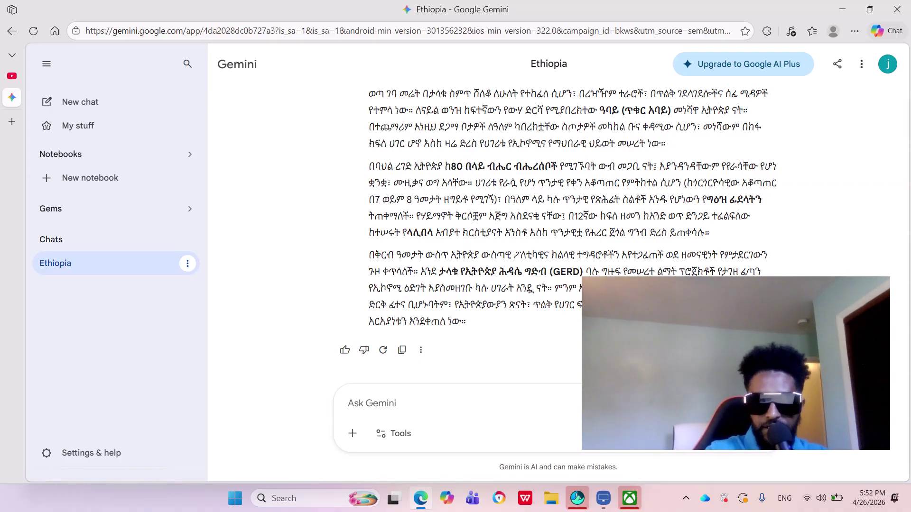
left_click(187, 263)
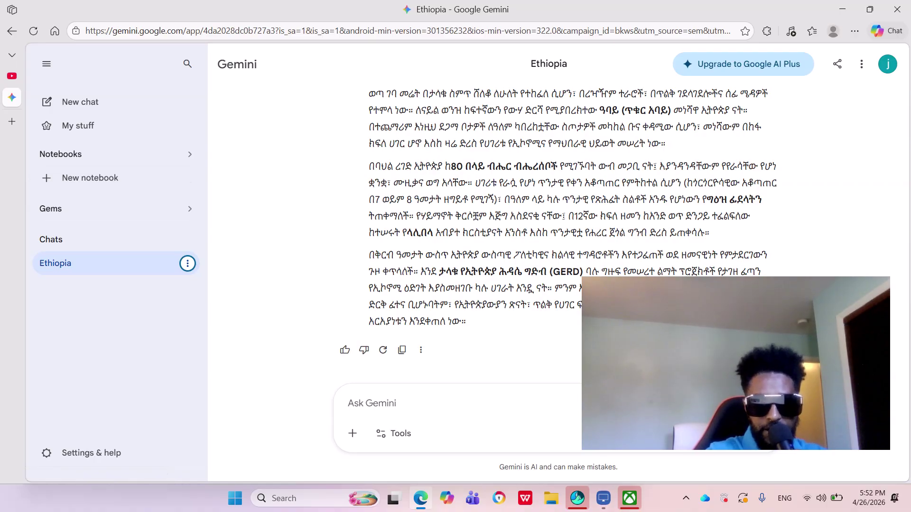
scroll(345, 216, "up", 10)
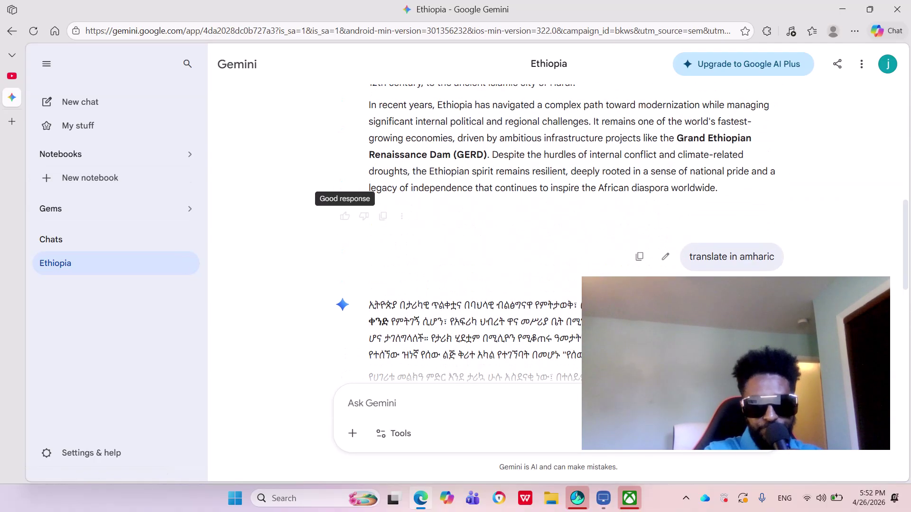
scroll(345, 217, "up", 8)
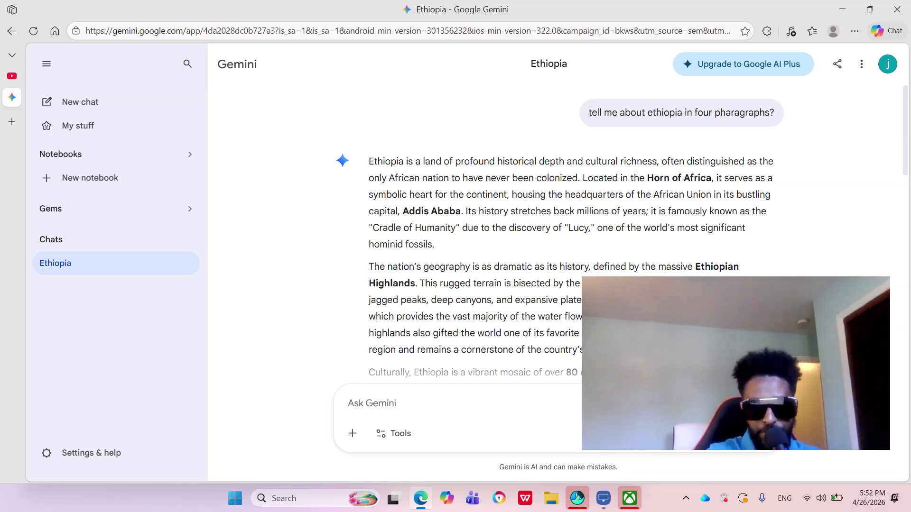
Step: Start a new chat with the Deep research tool and decline the offer to import memories from other AI apps
left_click(394, 434)
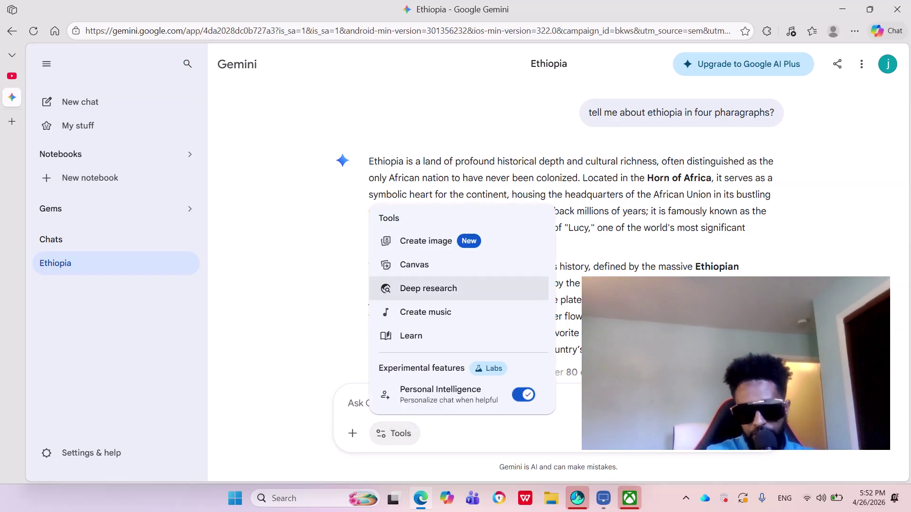
left_click(429, 288)
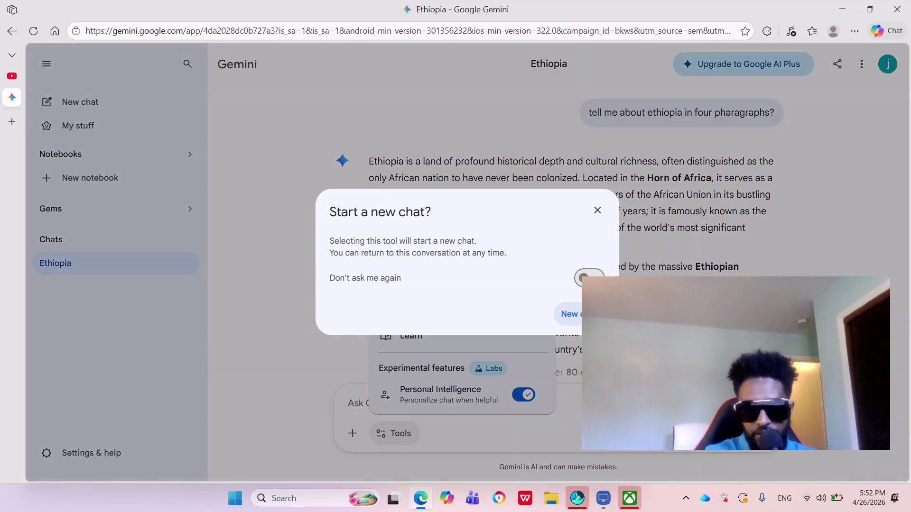
left_click(568, 314)
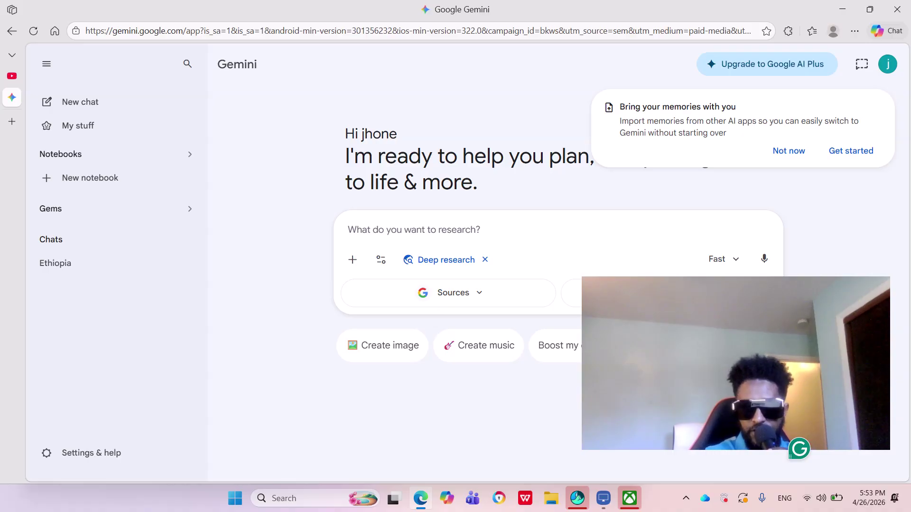
left_click(789, 150)
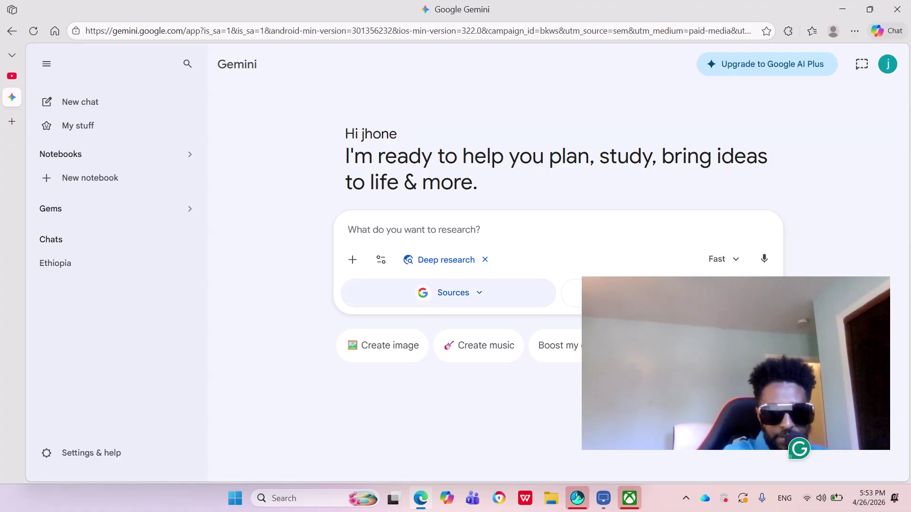
Step: Remove the Deep research tool from the prompt and select Canvas instead
left_click(485, 260)
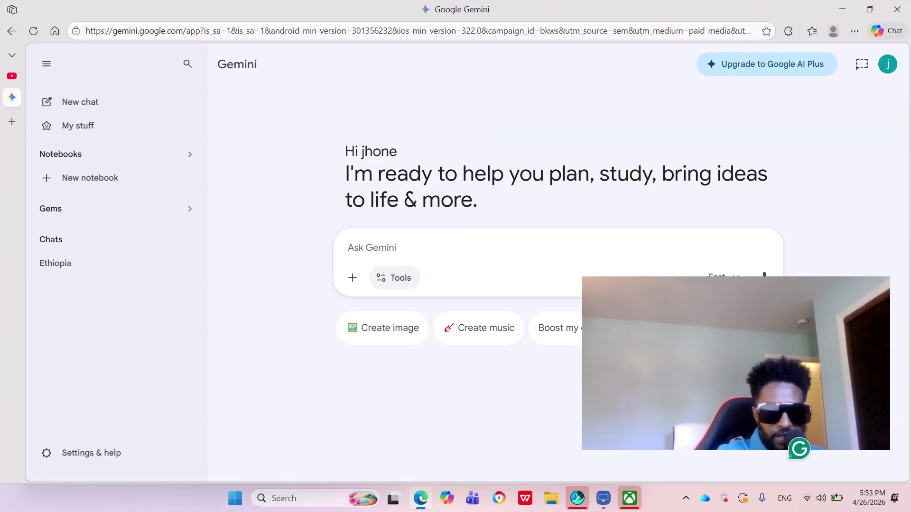
left_click(393, 278)
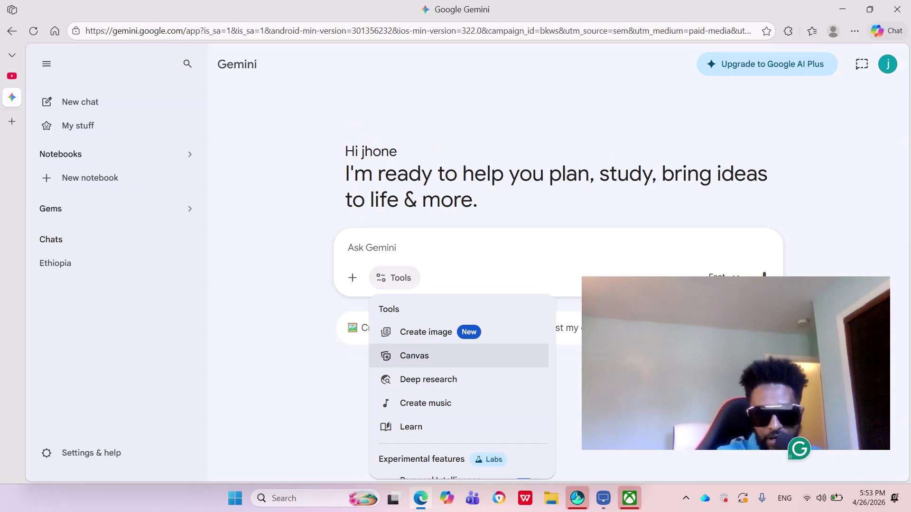
left_click(414, 356)
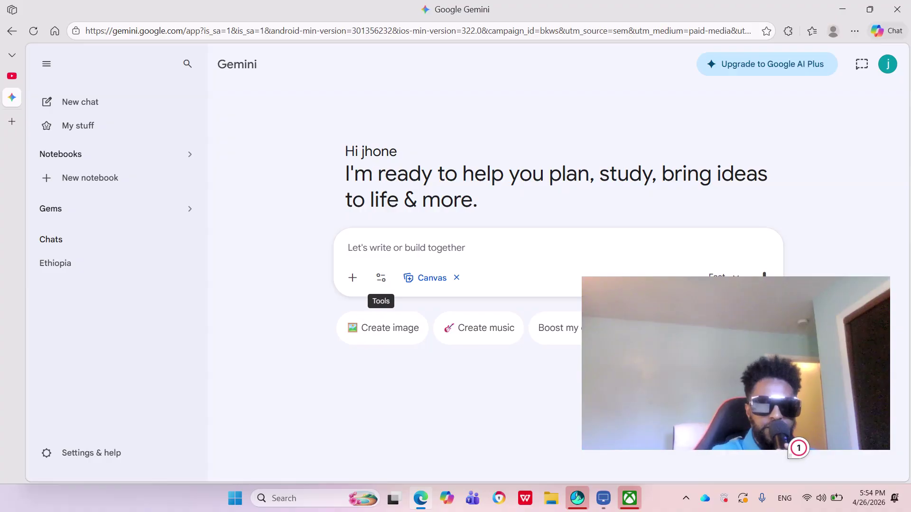
Step: Switch to the jotutor channel page on YouTube
mouse_move(14, 77)
left_click(43, 76)
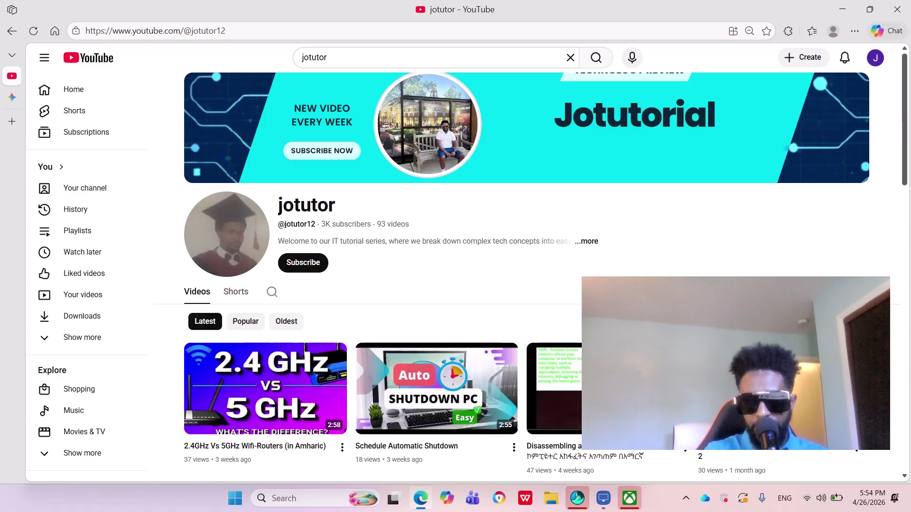
Step: Bring up the background screen recorder's options for stopping the recording
left_click(685, 498)
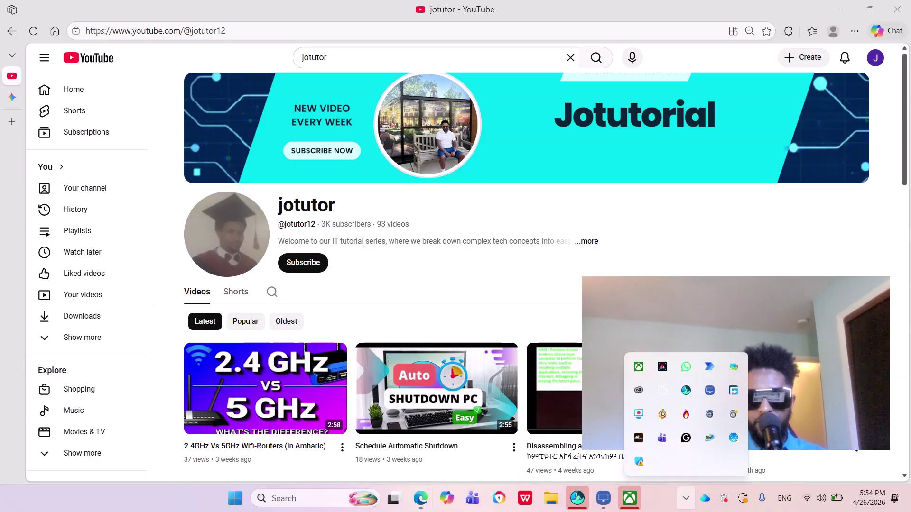
left_click(685, 498)
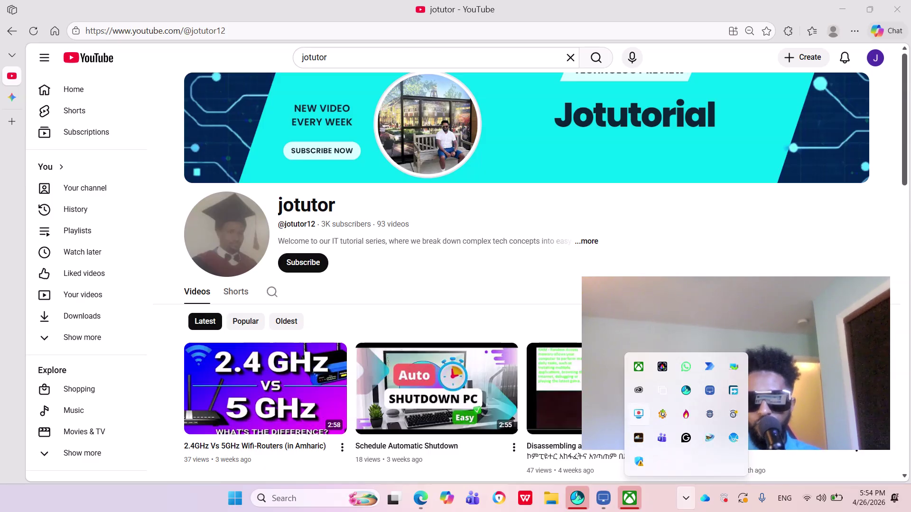
right_click(639, 414)
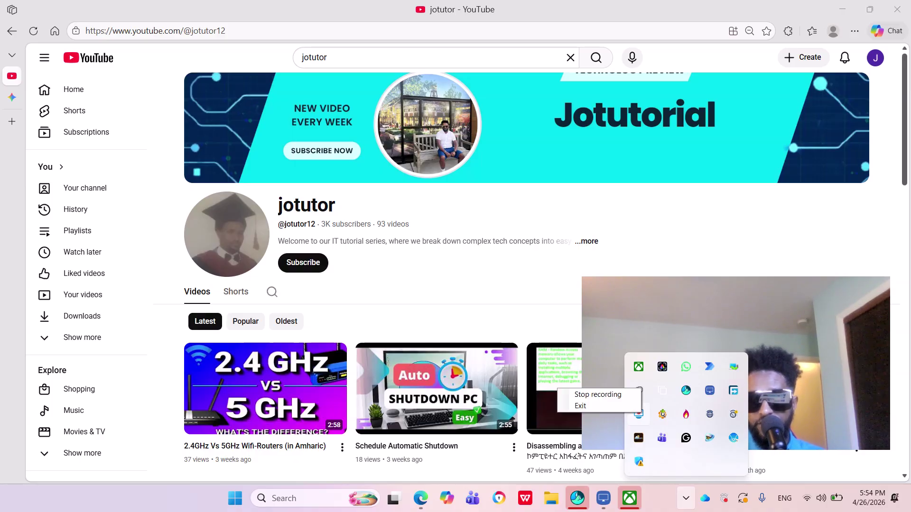